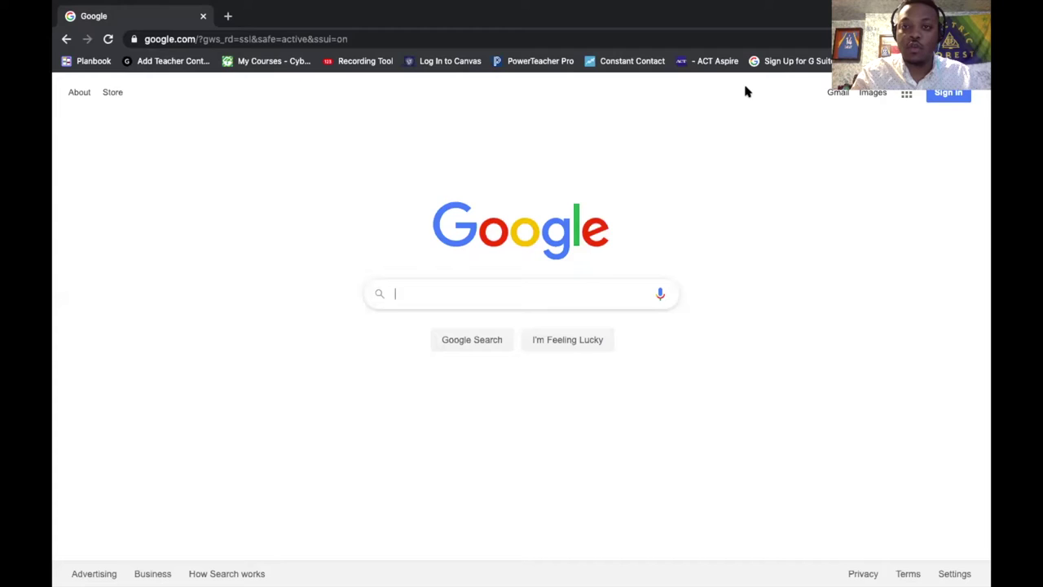
- Sign in to the Google account with its e-mail address and password
click(949, 93)
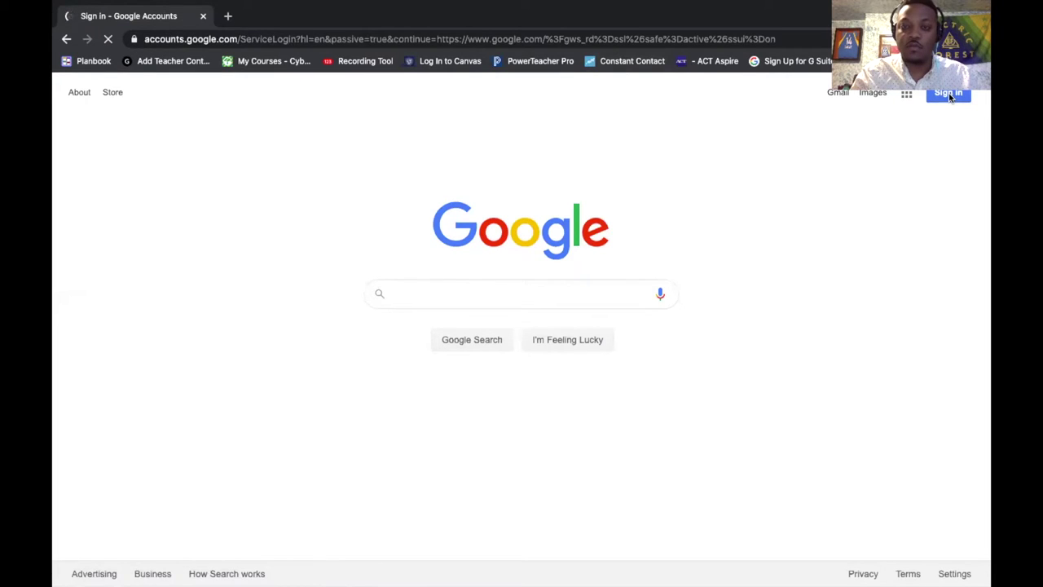
key(Return)
text(•••••••••)
key(Return)
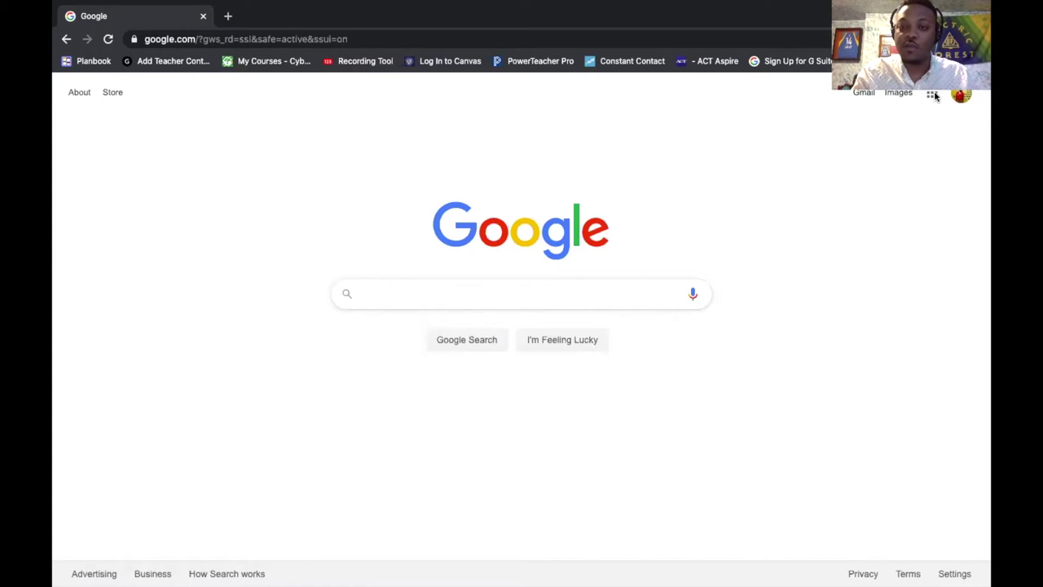
- Open the Google apps grid and scroll down until Hangouts appears
click(932, 95)
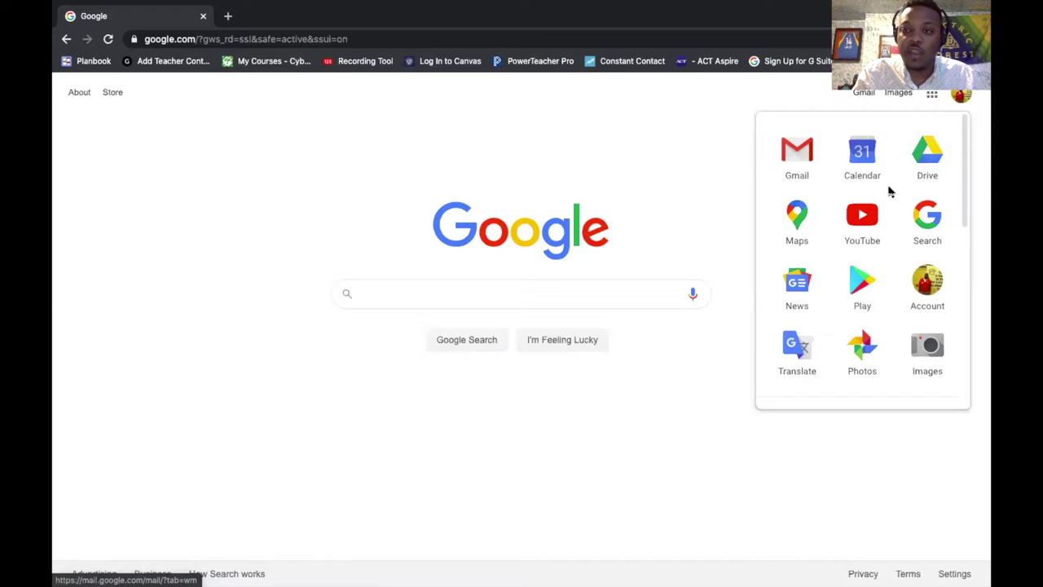
scroll(890, 192, down, 3)
scroll(890, 191, down, 5)
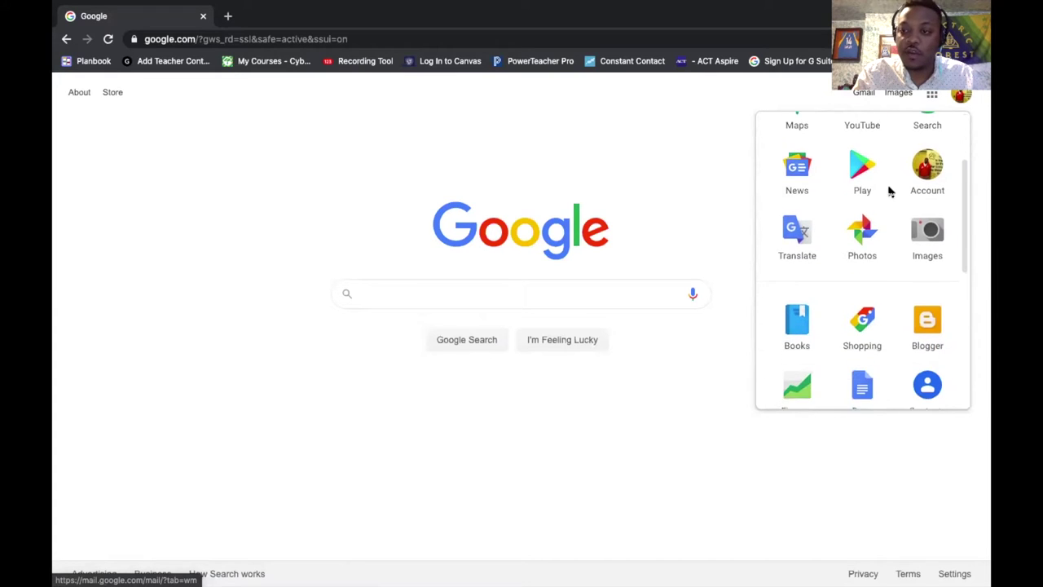
scroll(890, 191, down, 2)
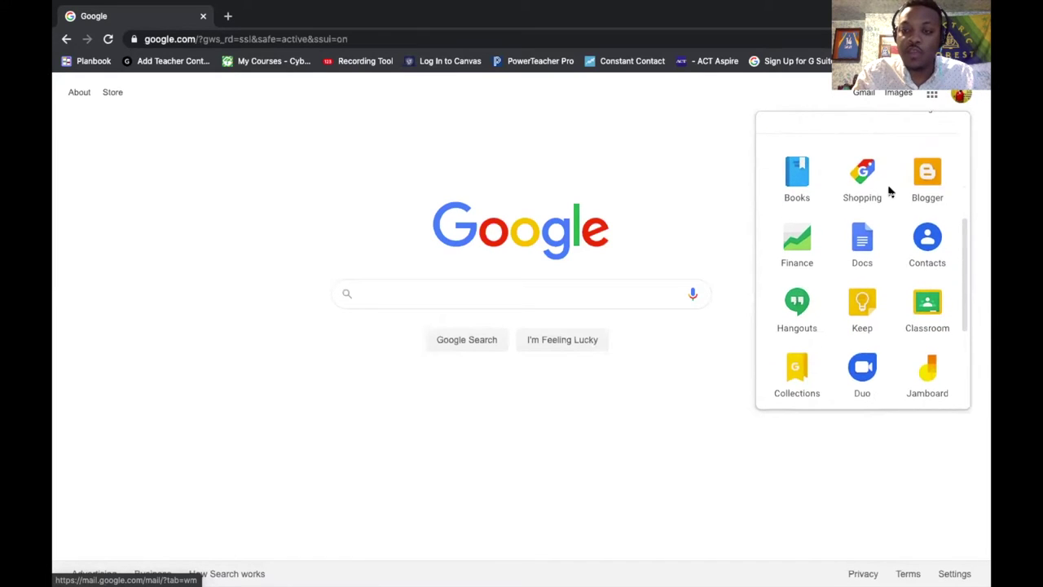
scroll(890, 191, down, 2)
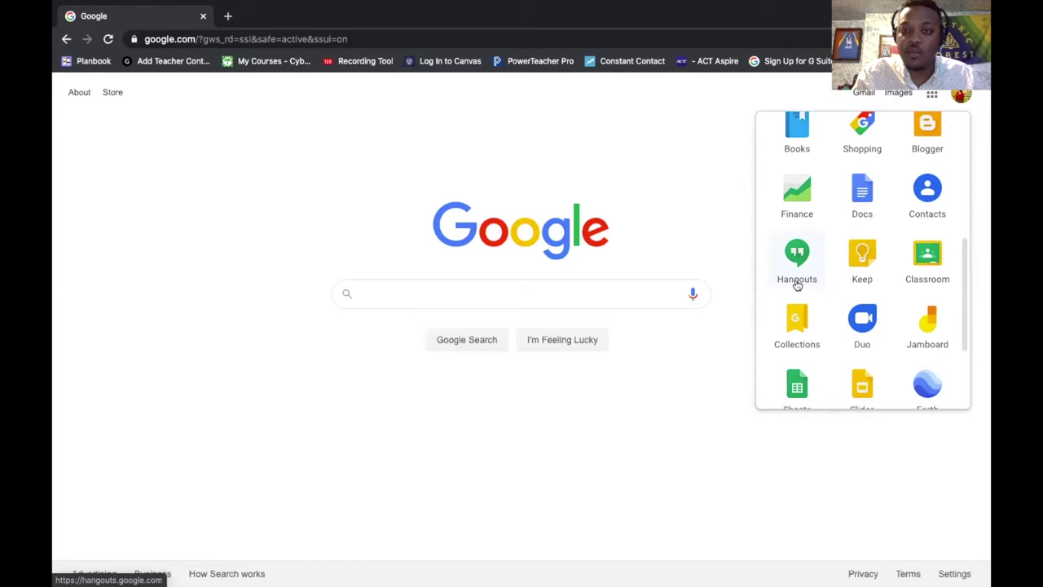
- Launch Hangouts from the Google apps panel to reach hangouts.google.com
click(797, 281)
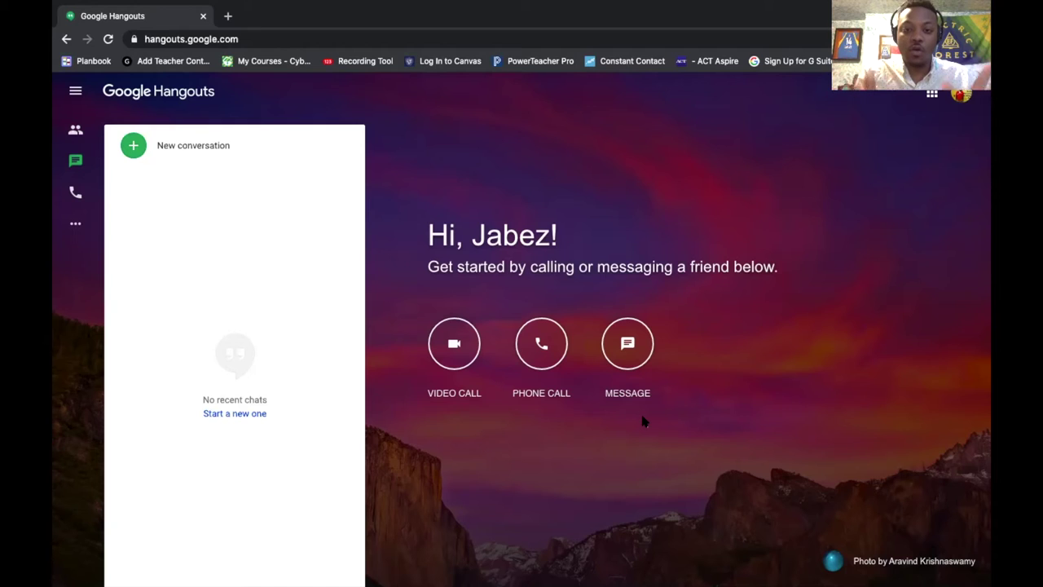
- Start a new video call, copy its share link, and select the name/email invite field
click(454, 343)
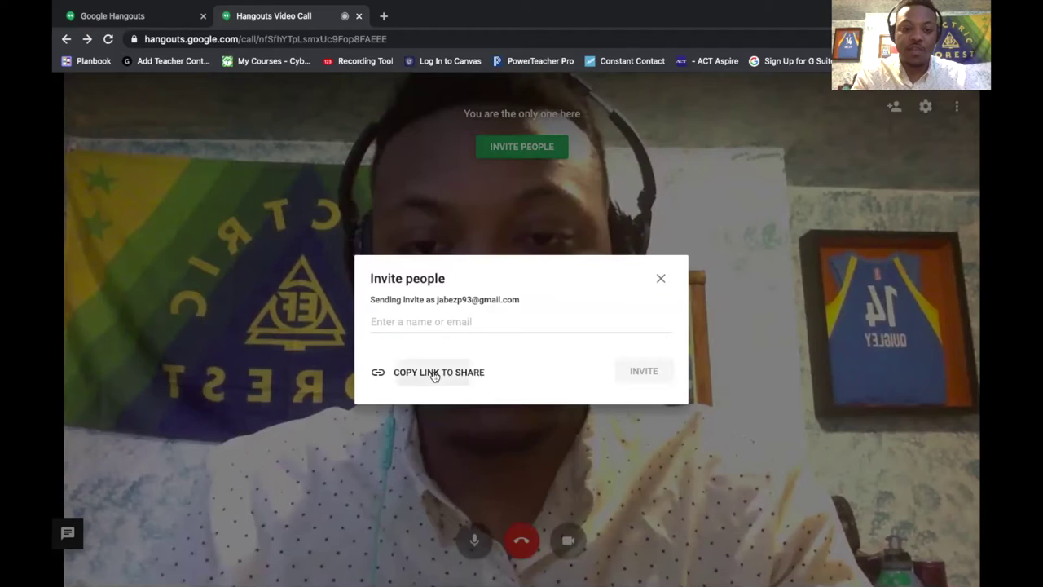
click(375, 365)
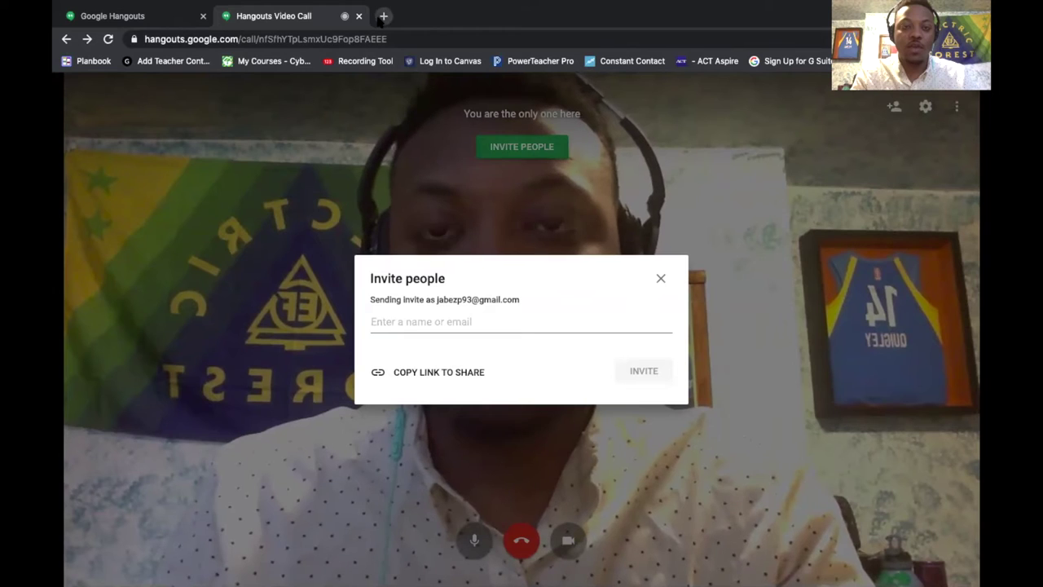
click(424, 326)
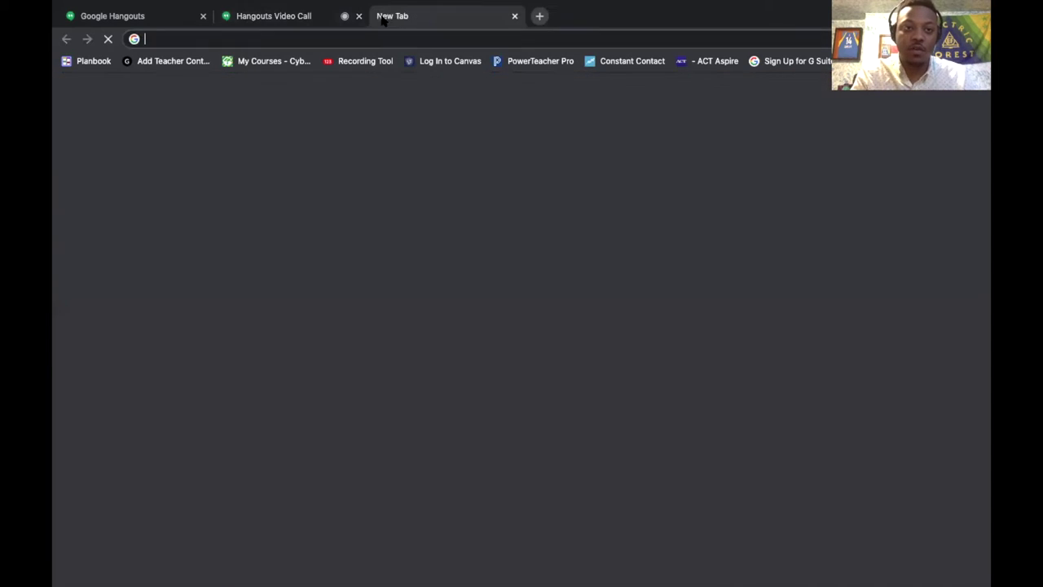
- Paste the copied call link into a new incognito tab, then return to the call tab
click(383, 15)
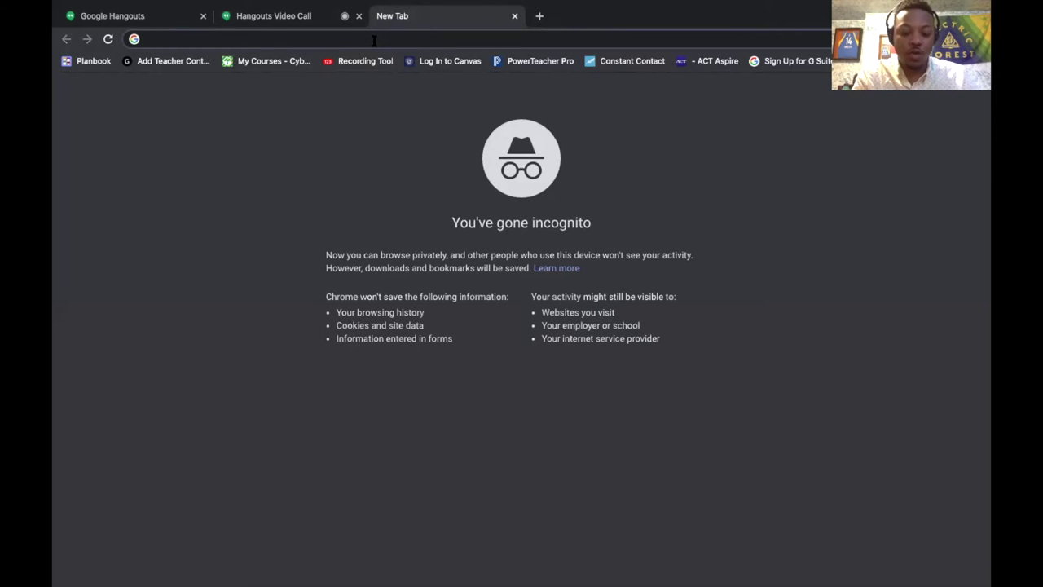
key(ctrl+v)
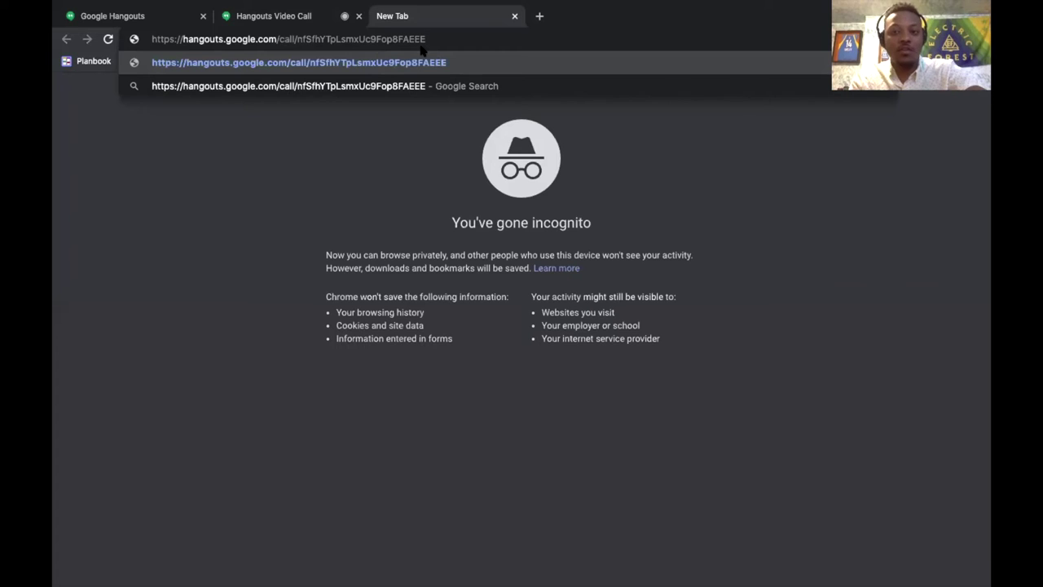
click(285, 20)
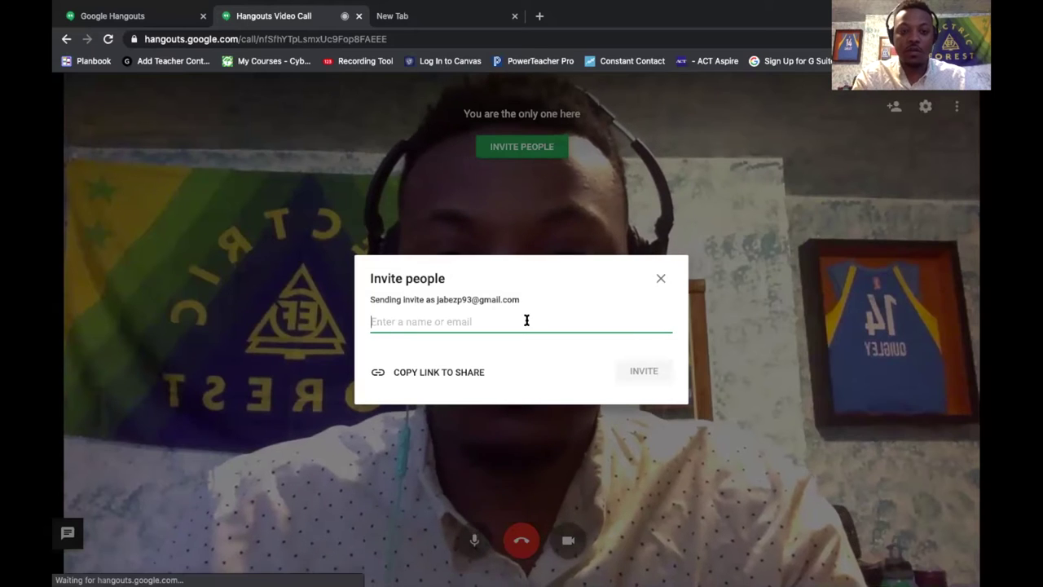
- Invite the contact by typing their name, picking the suggestion and sending the invitation
text(jabez)
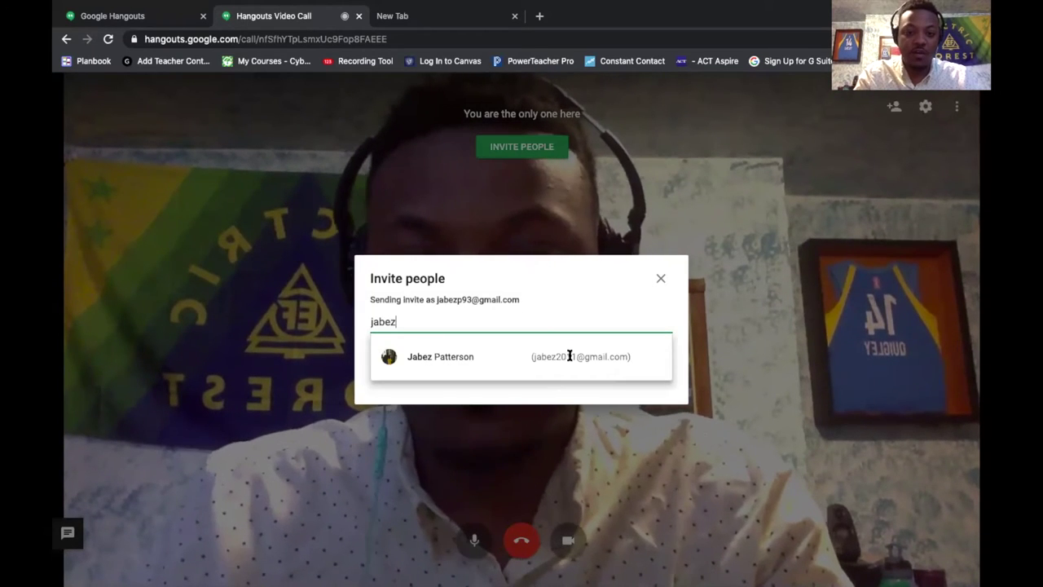
click(584, 361)
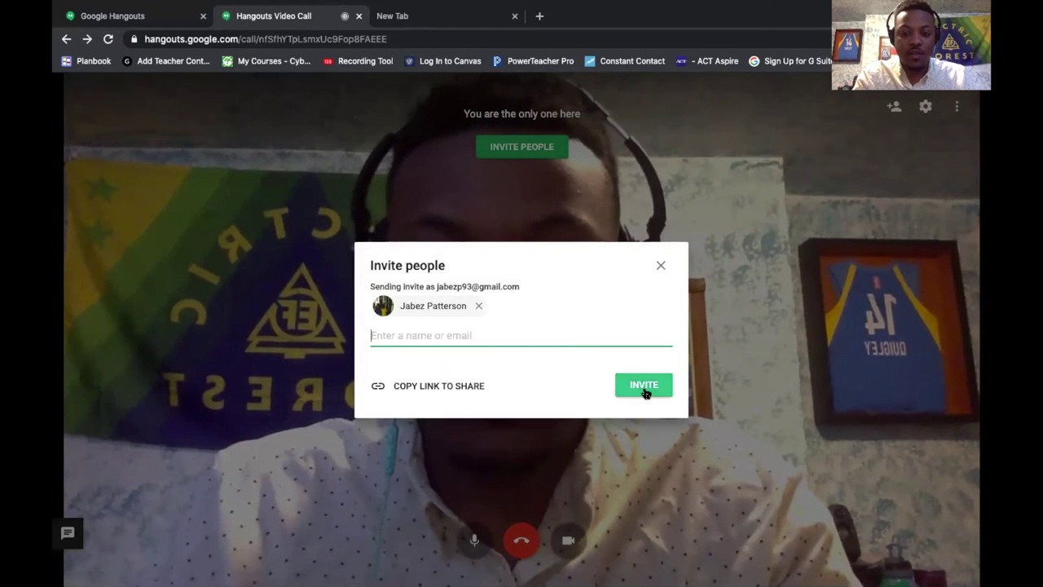
click(644, 386)
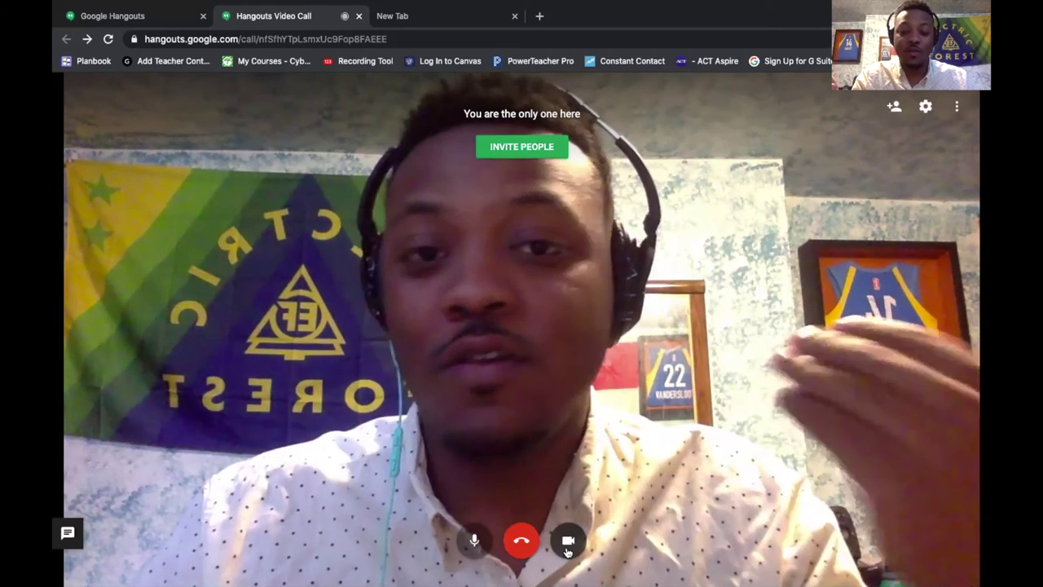
- Turn the camera off, then open and dismiss the Invite people dialog without inviting anyone
click(568, 541)
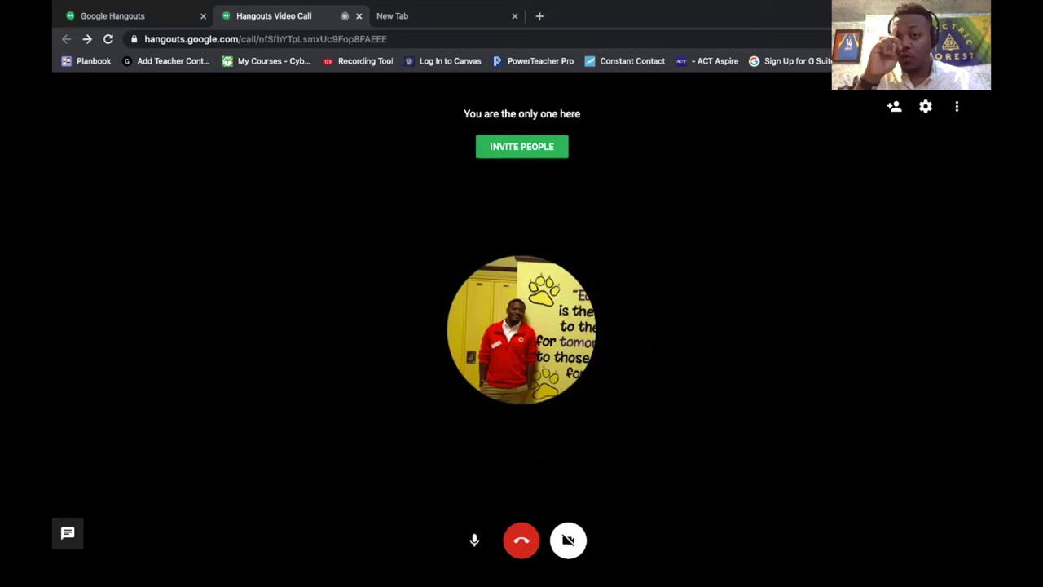
click(894, 107)
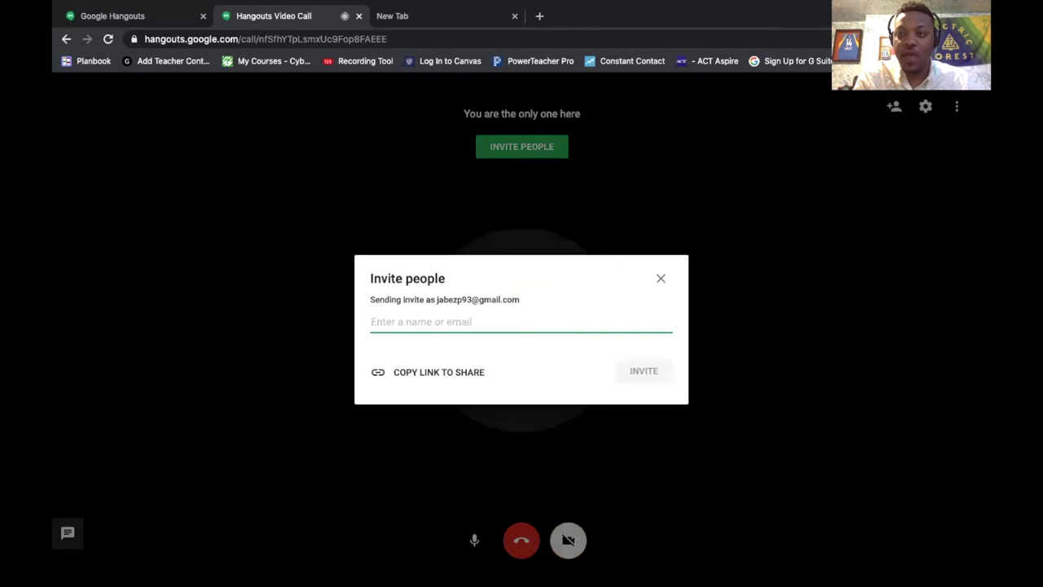
click(660, 279)
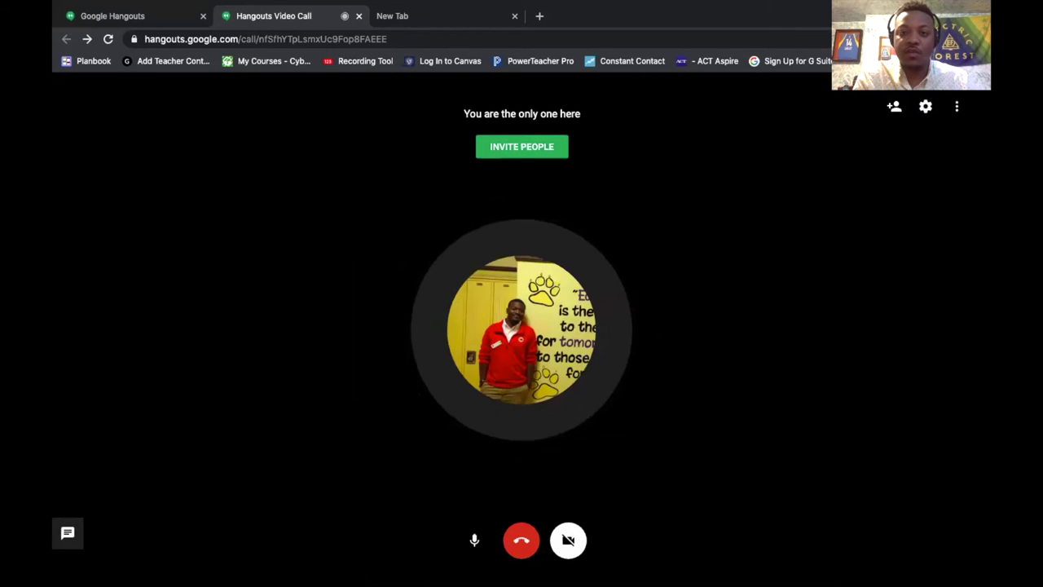
- Review the call's audio and video settings, then bring up the extra call options list
click(926, 106)
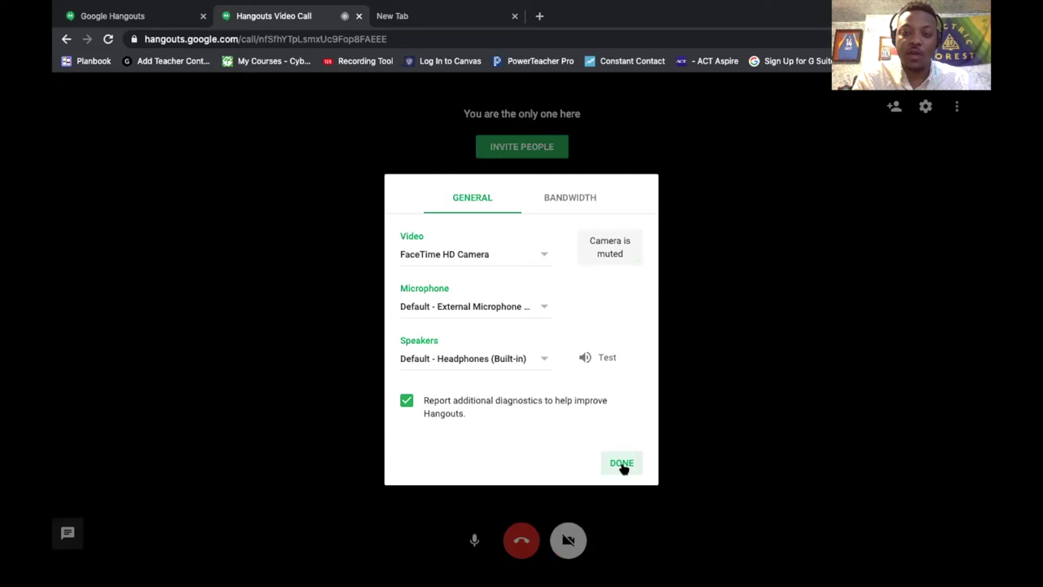
click(623, 464)
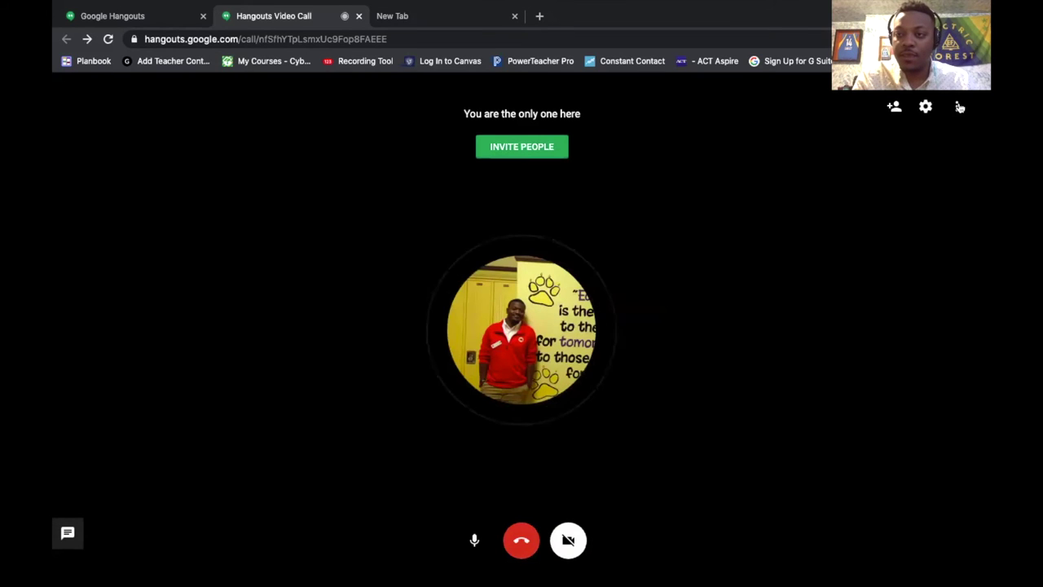
click(958, 107)
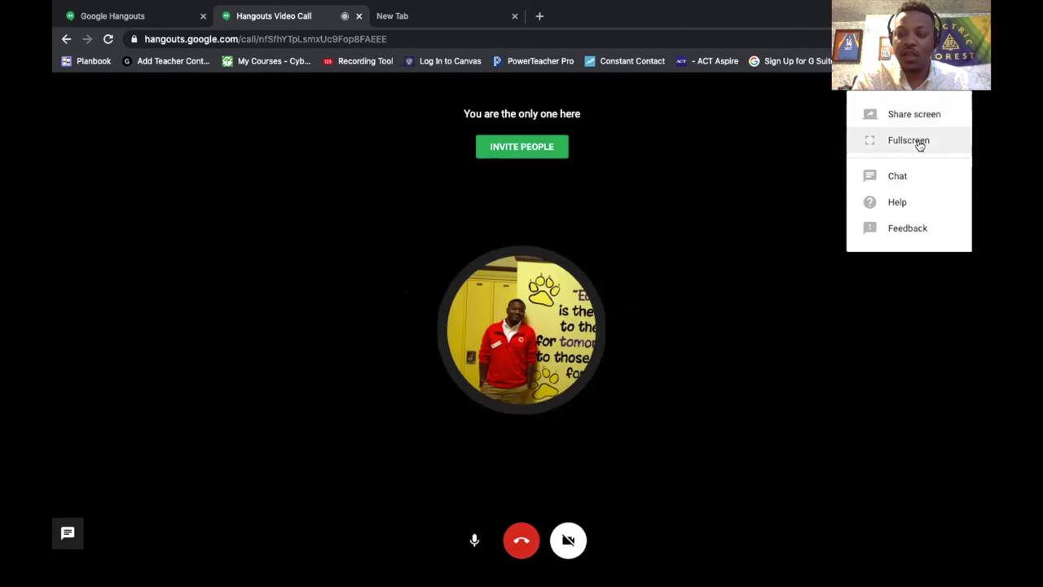
- Dismiss the options list, show and hide the chat message history, then close the call tab
click(907, 228)
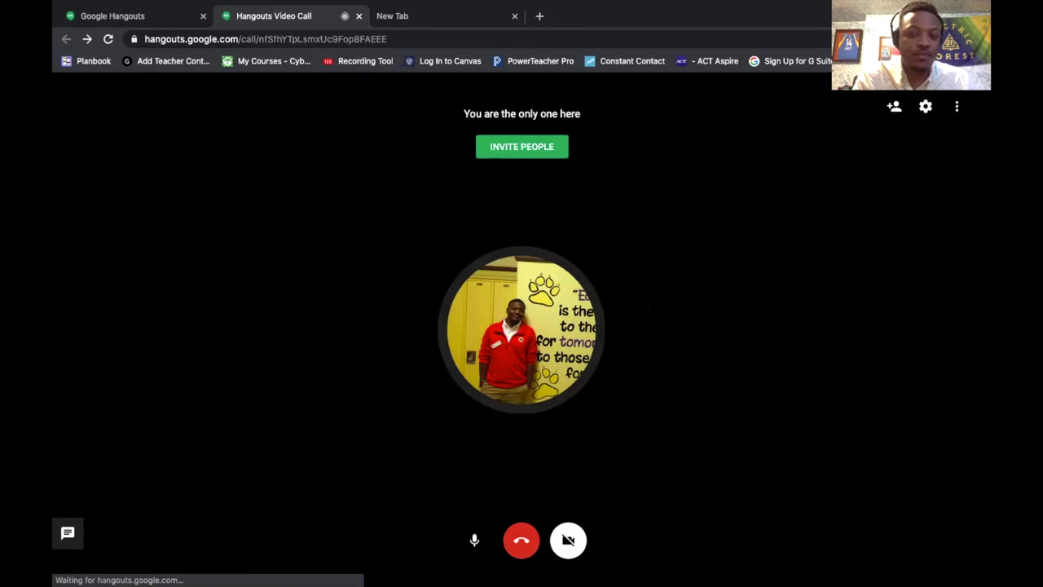
click(69, 546)
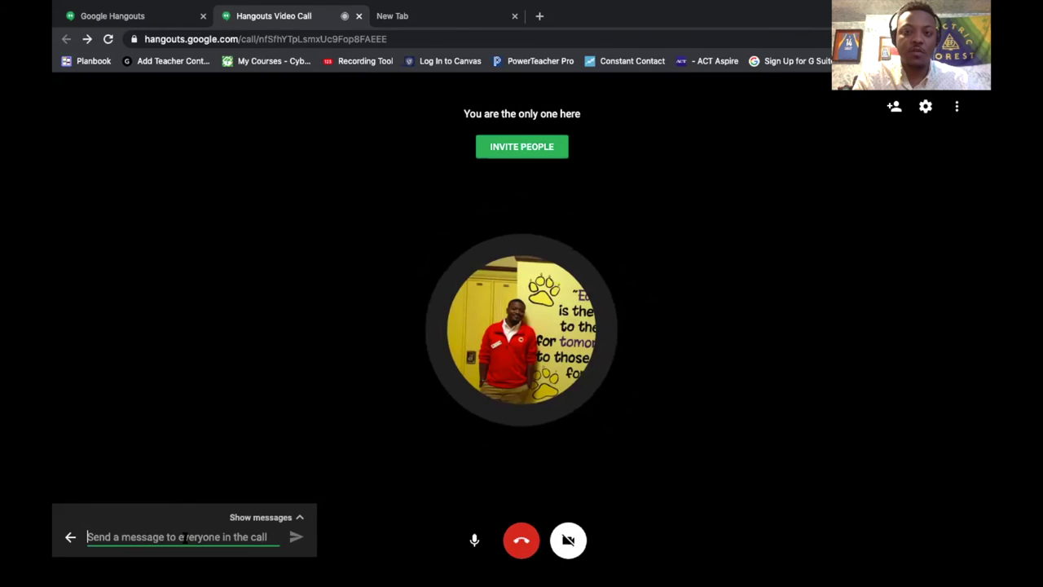
click(296, 516)
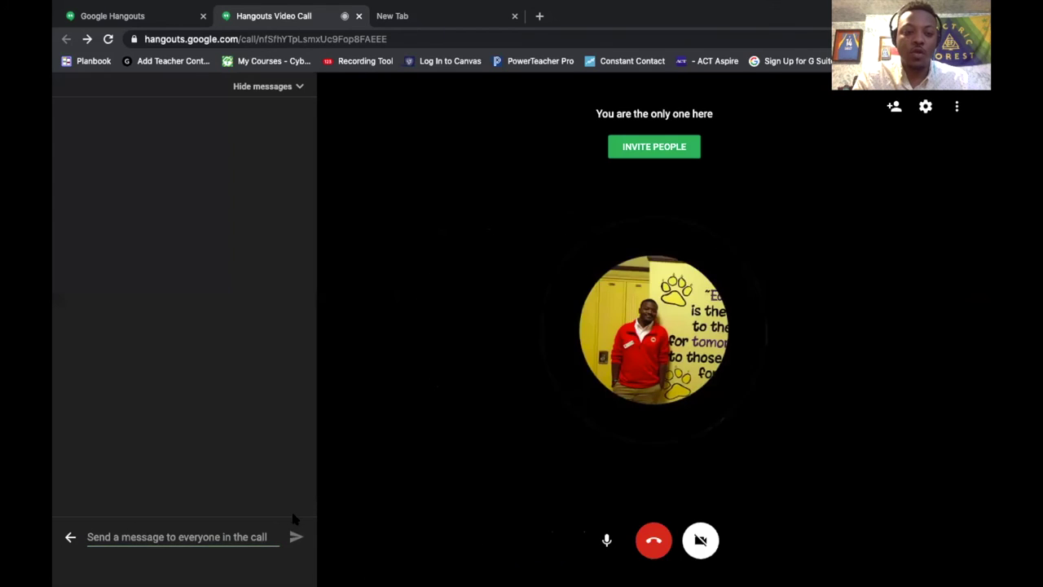
click(304, 88)
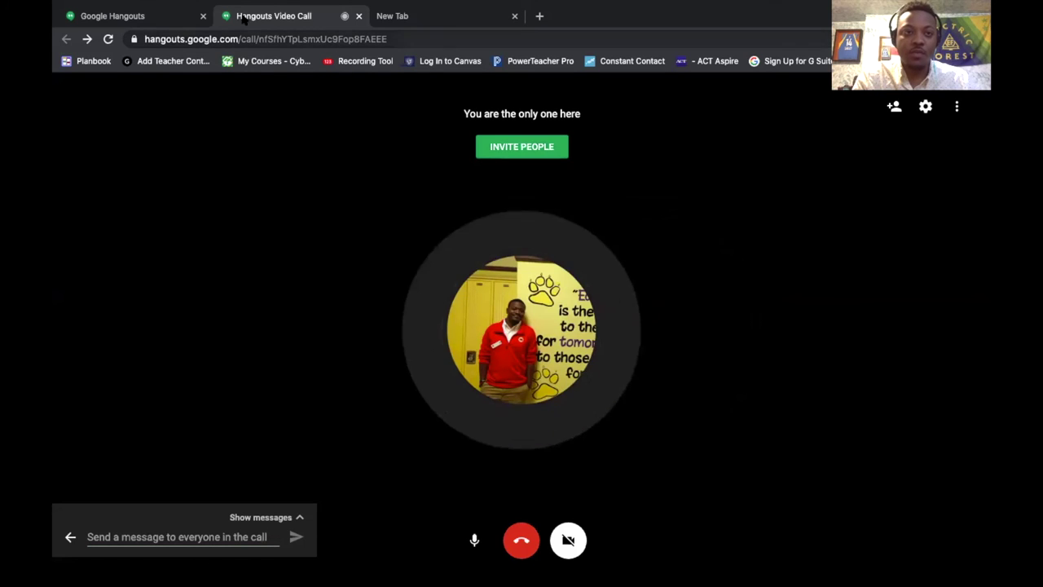
click(359, 16)
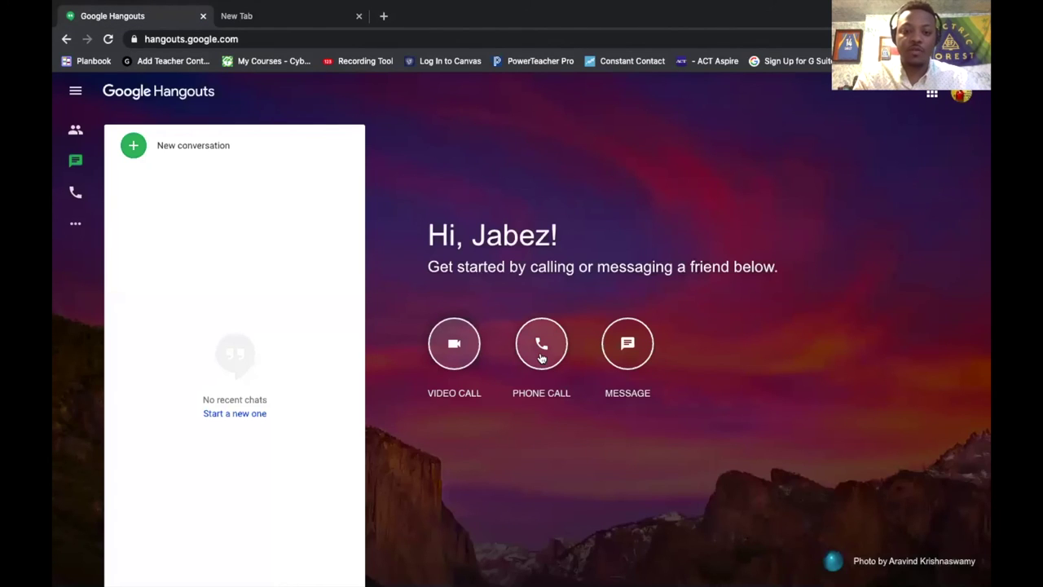